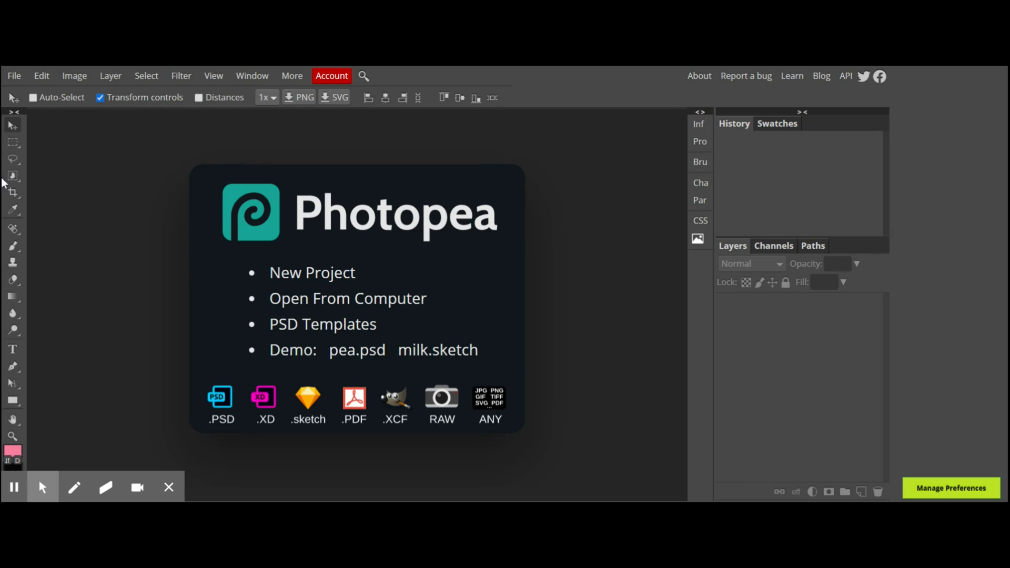
# Open a photo from the computer.
pyautogui.click(15, 76)
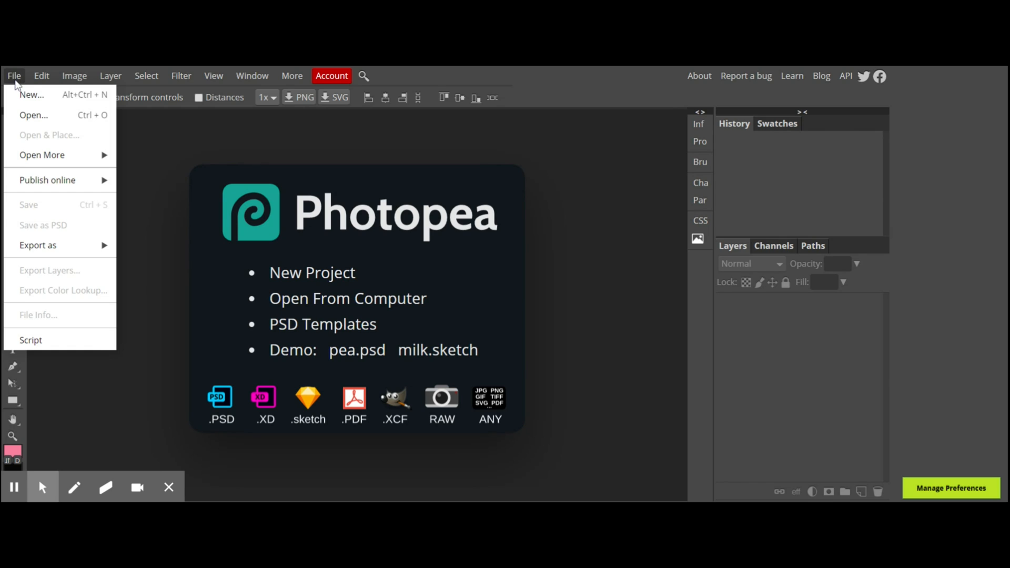
pyautogui.click(26, 117)
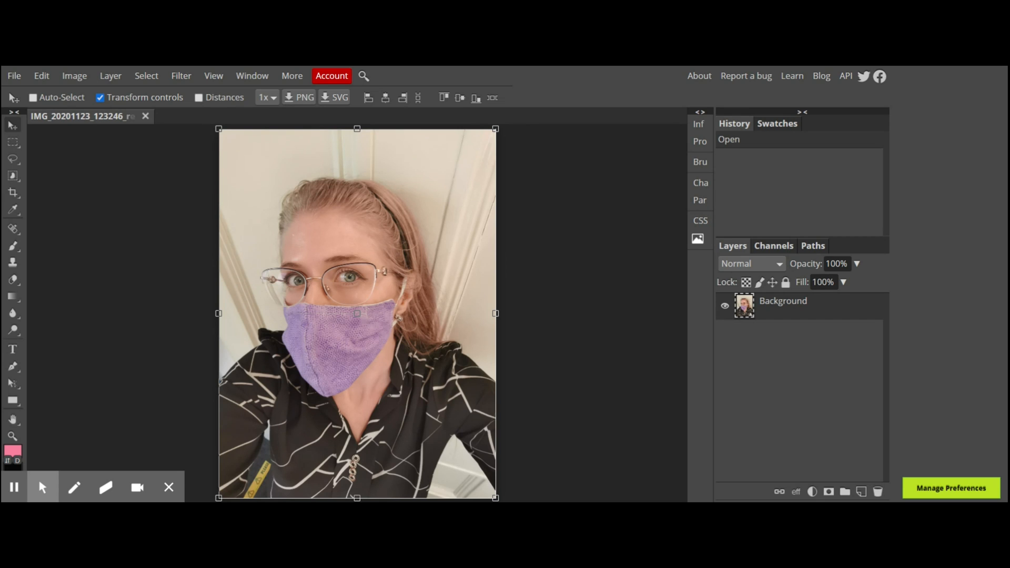
# Crop the photo to a frame about 2024 × 2248 px, trimming the top and bottom.
pyautogui.click(14, 196)
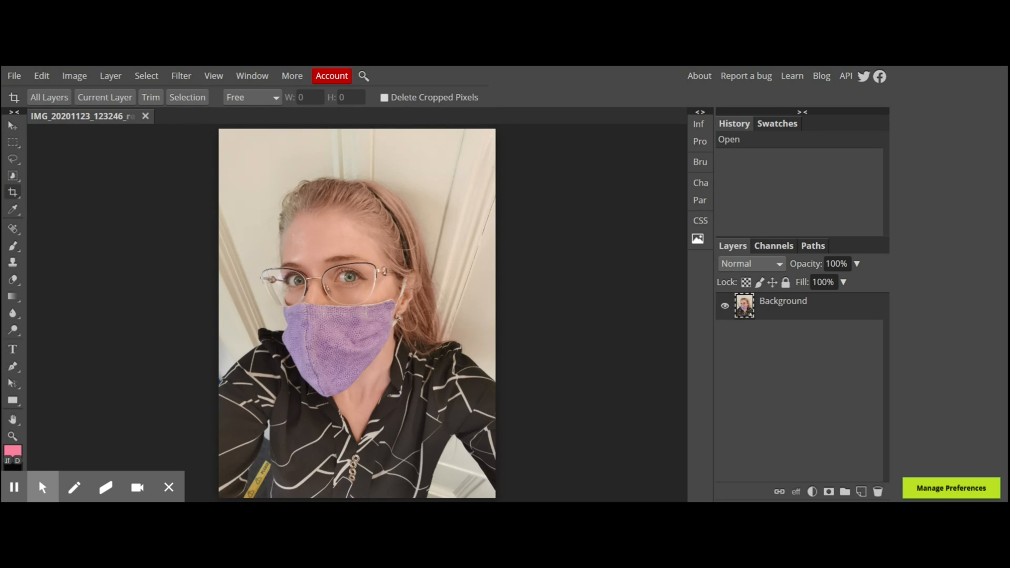
pyautogui.moveTo(219, 150); pyautogui.dragTo(481, 441)
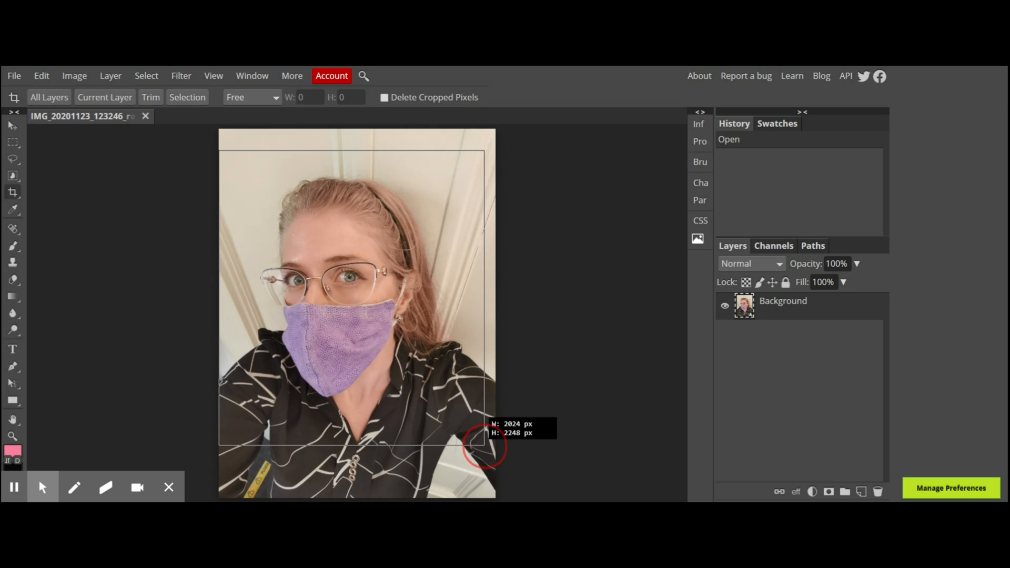
pyautogui.press('Return')
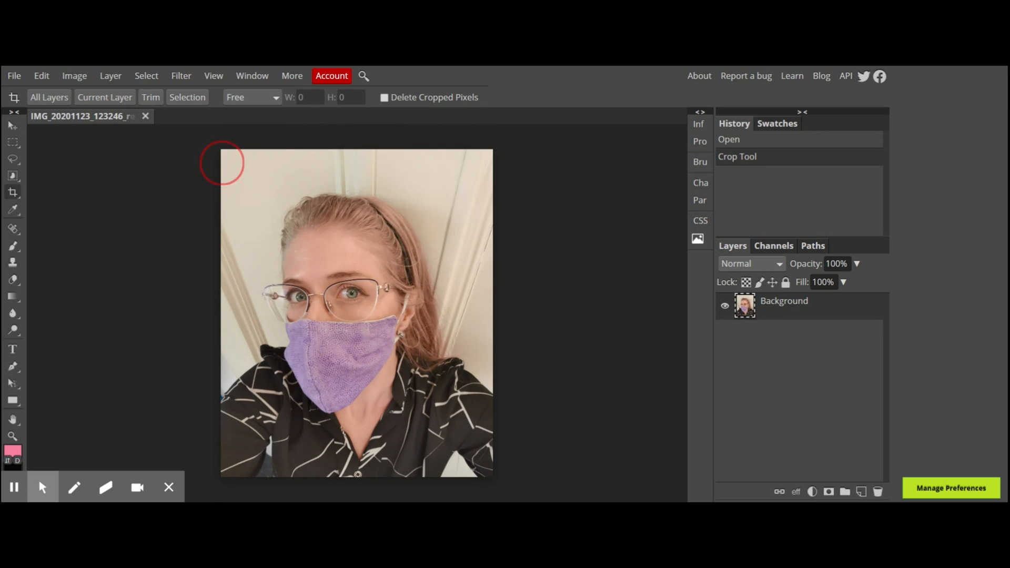
# Crop the photo again to a near-square frame around the face, about 1972 × 2012 px, nudging it into place.
pyautogui.moveTo(221, 163); pyautogui.dragTo(494, 460)
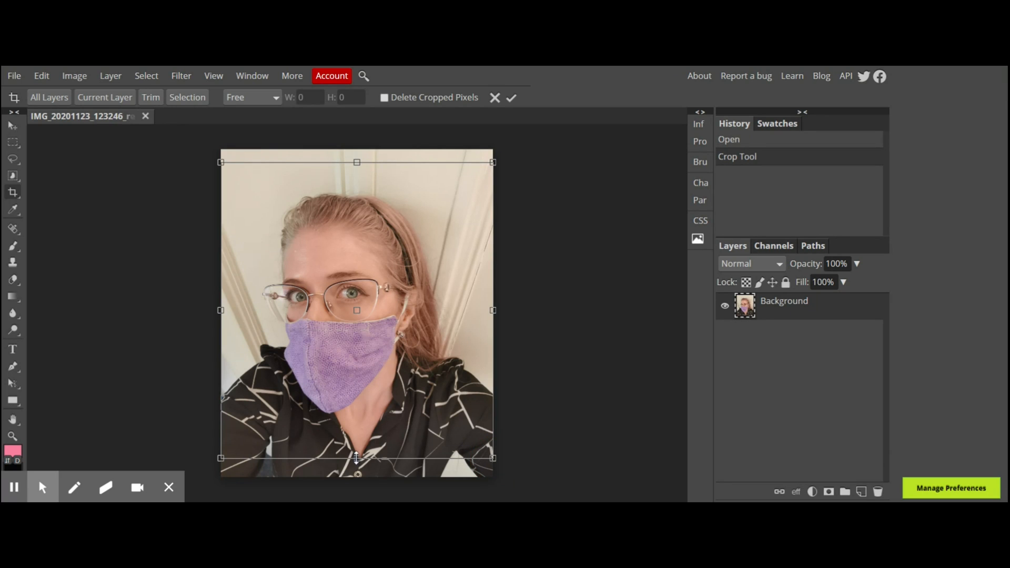
pyautogui.moveTo(357, 458); pyautogui.dragTo(358, 439)
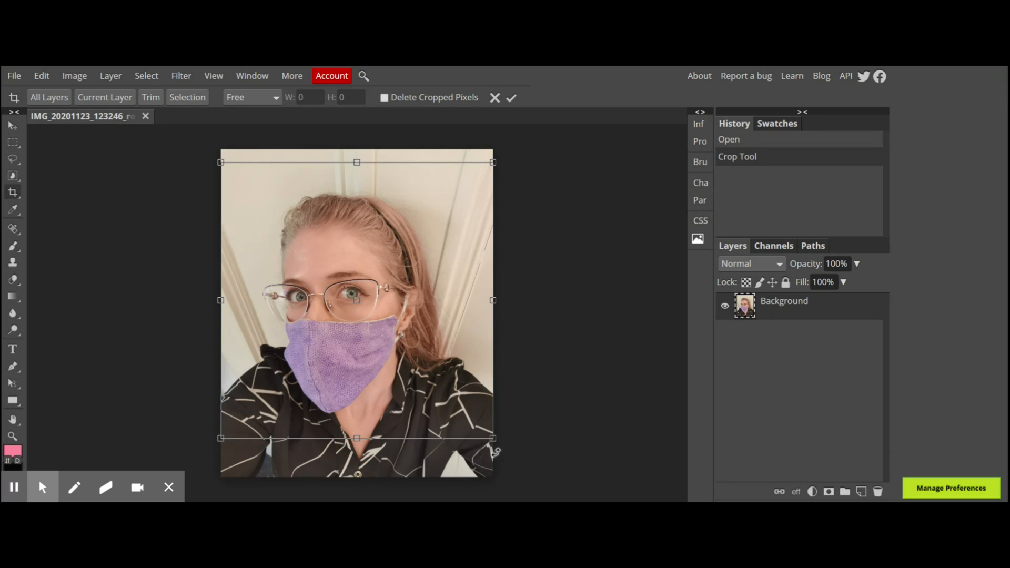
pyautogui.moveTo(492, 439); pyautogui.dragTo(479, 426)
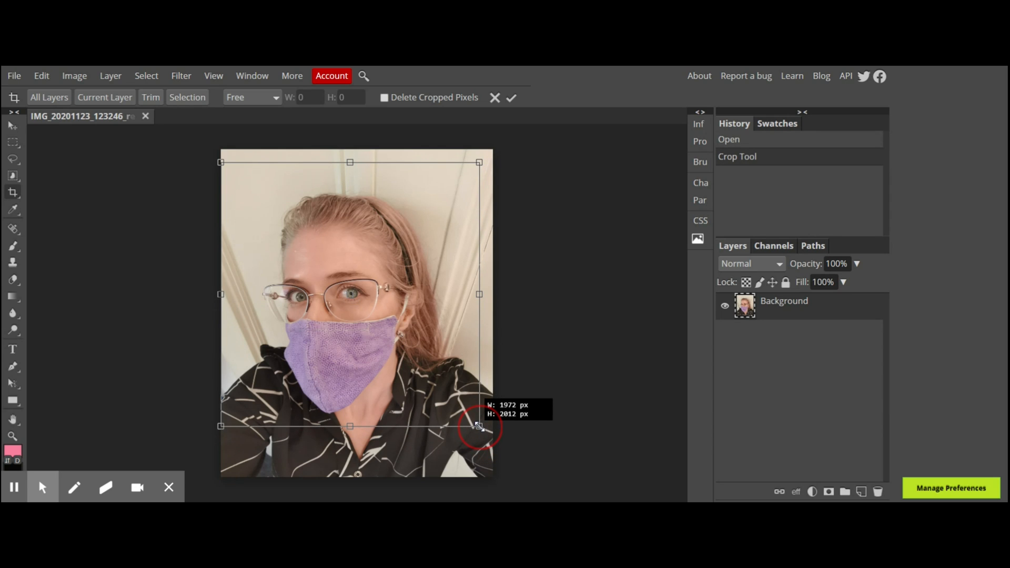
pyautogui.moveTo(350, 163); pyautogui.dragTo(352, 170)
pyautogui.press('Up')
pyautogui.press('Up')
pyautogui.press('Up')
pyautogui.press('Up')
pyautogui.press('Right')
pyautogui.press('Right')
pyautogui.press('Right')
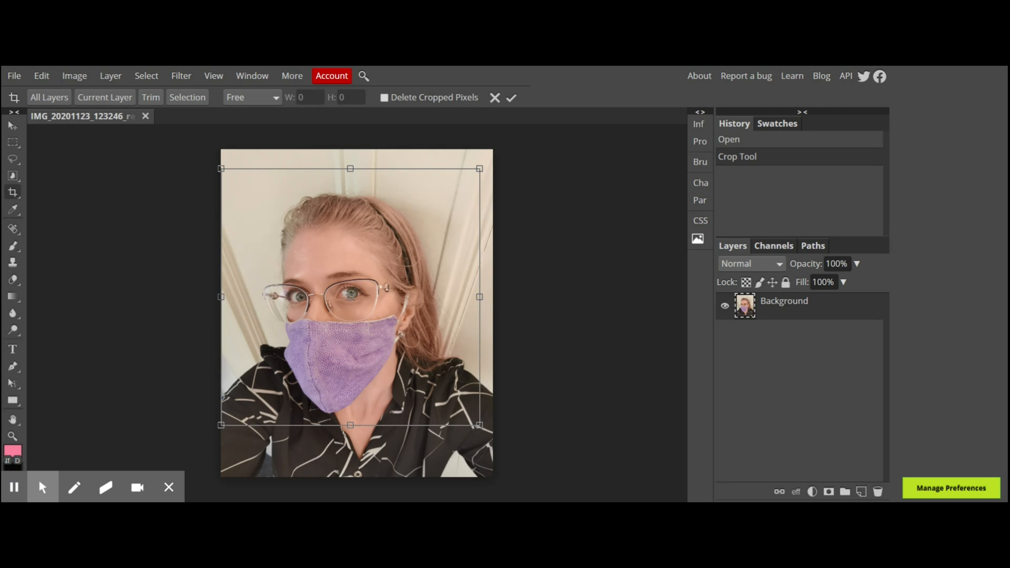
pyautogui.press('Up')
pyautogui.press('Up')
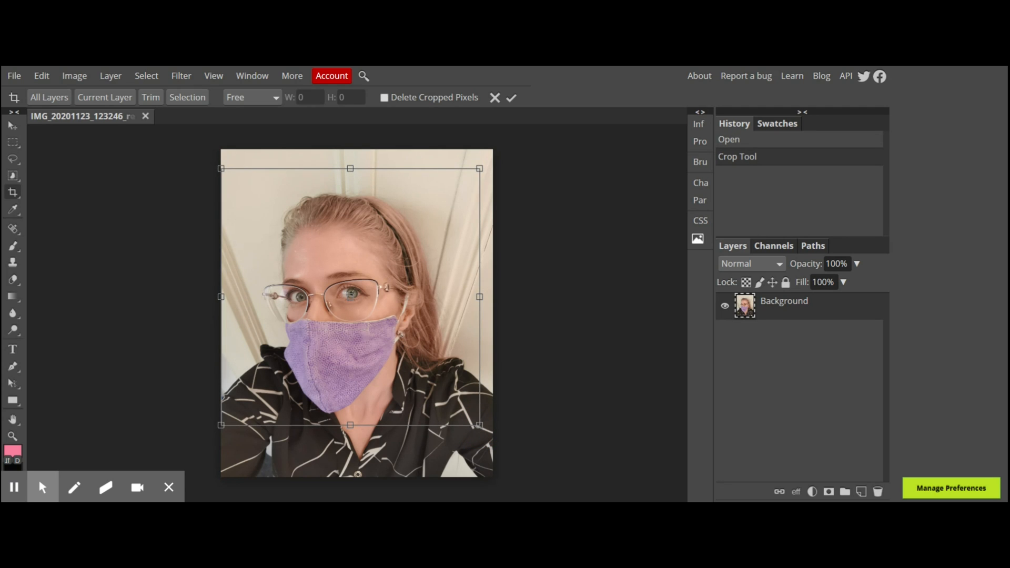
pyautogui.click(511, 98)
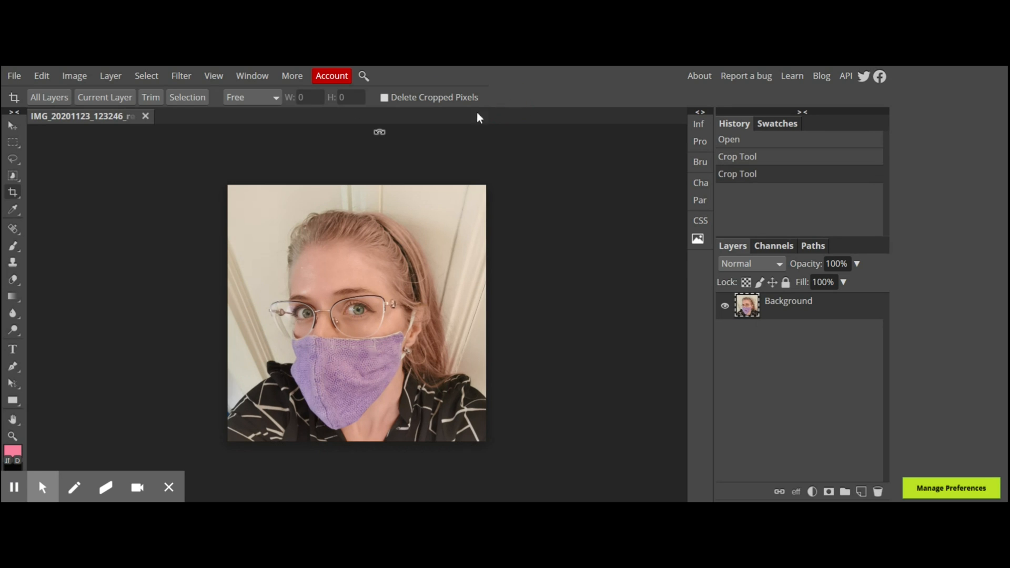
# Apply Lens Correction with an amount of -93 and a scale of 147%.
pyautogui.click(182, 79)
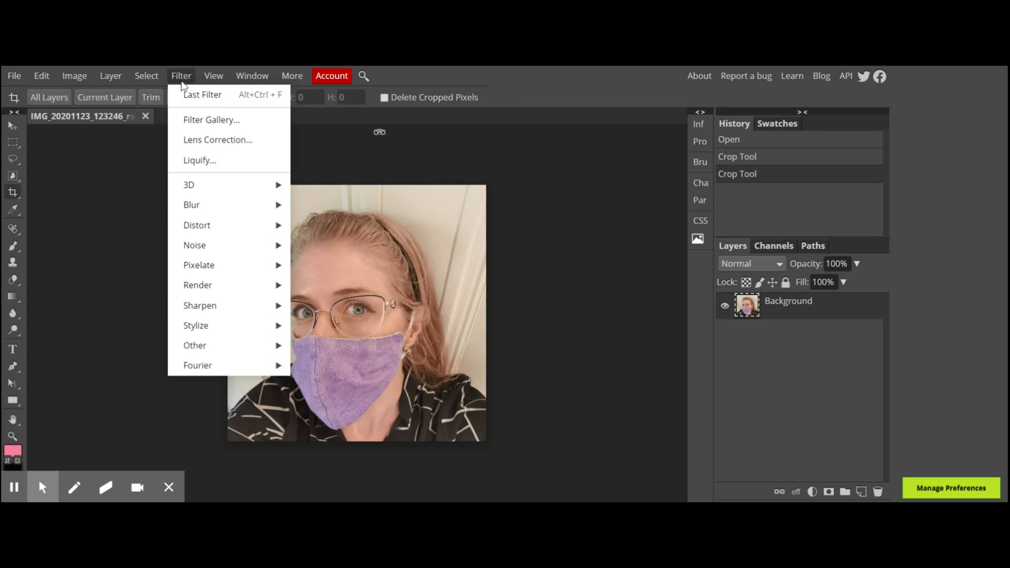
pyautogui.click(201, 140)
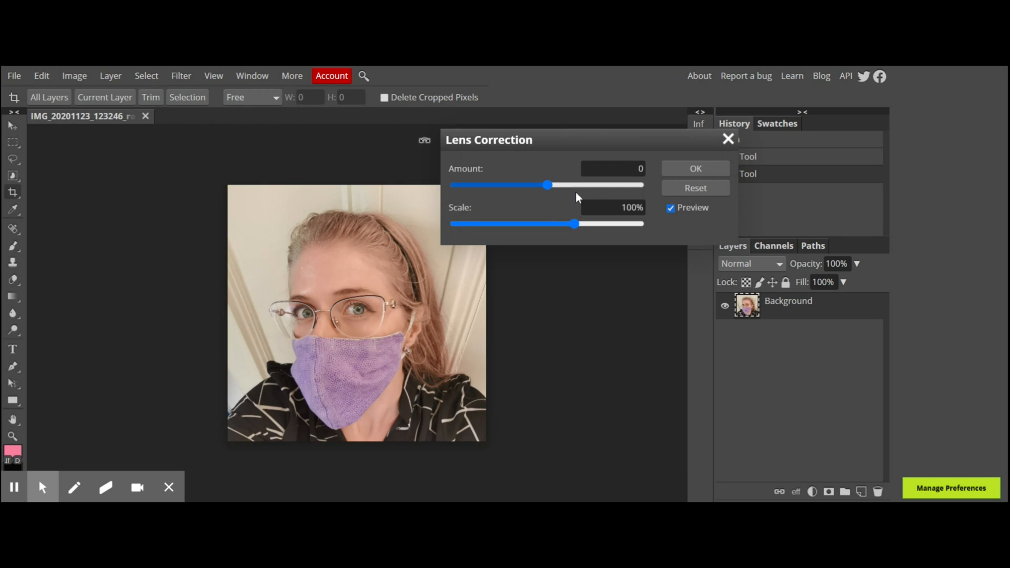
pyautogui.click(549, 187)
pyautogui.moveTo(548, 187); pyautogui.dragTo(469, 201)
pyautogui.moveTo(574, 224); pyautogui.dragTo(637, 228)
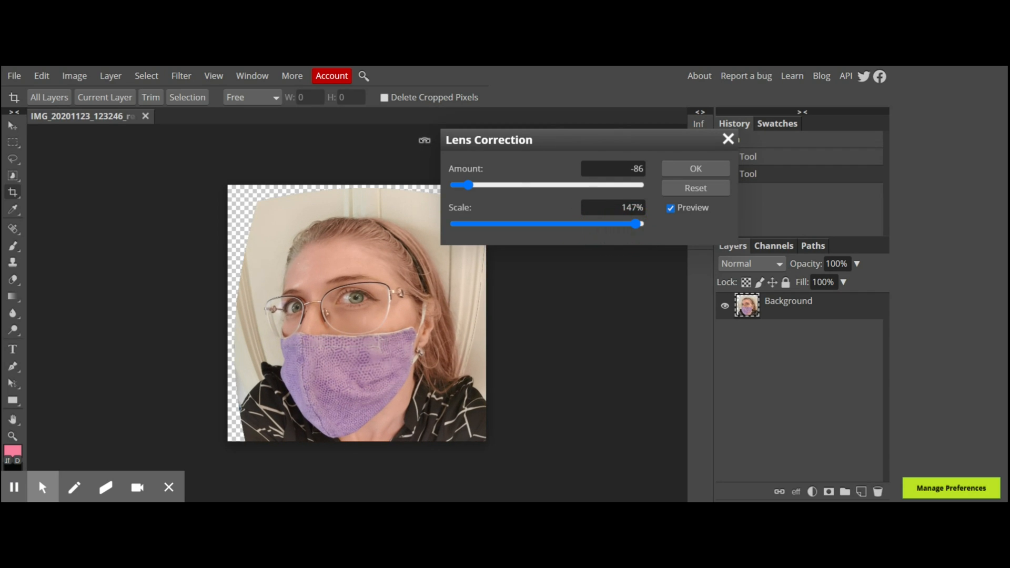
pyautogui.moveTo(471, 193)
pyautogui.mouseDown()
pyautogui.moveTo(453, 193)
pyautogui.moveTo(465, 192)
pyautogui.mouseUp()
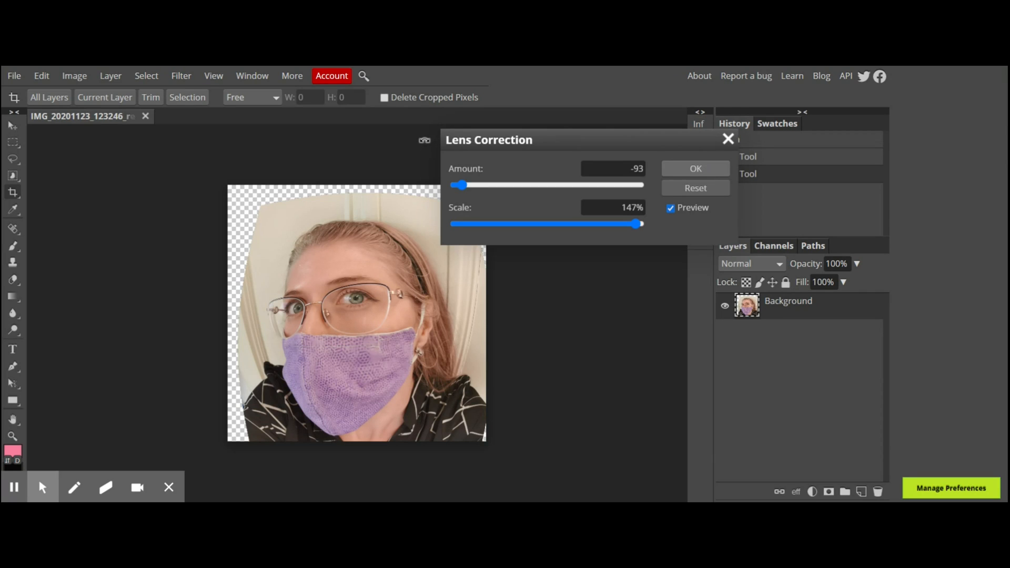
pyautogui.click(695, 168)
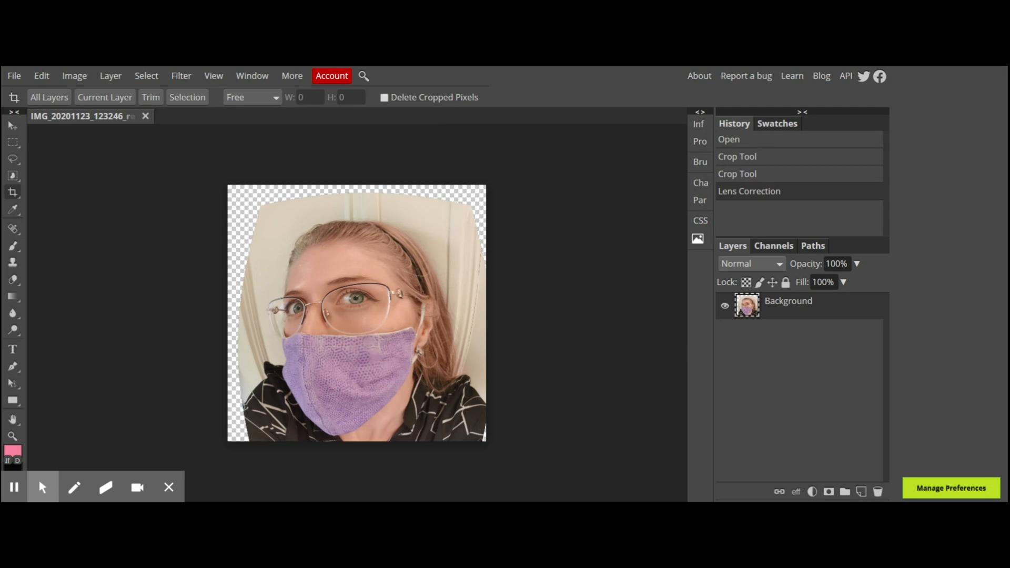
# Move the photo layer up slightly and enlarge it to about 106% width and 104% height.
pyautogui.click(11, 125)
pyautogui.moveTo(400, 378); pyautogui.dragTo(392, 355)
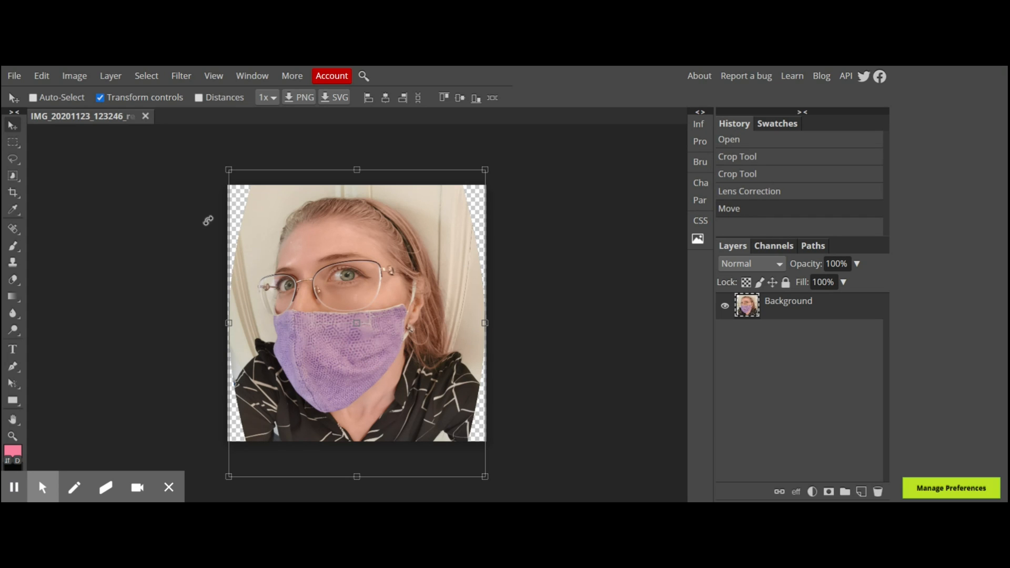
pyautogui.moveTo(228, 171); pyautogui.dragTo(214, 156)
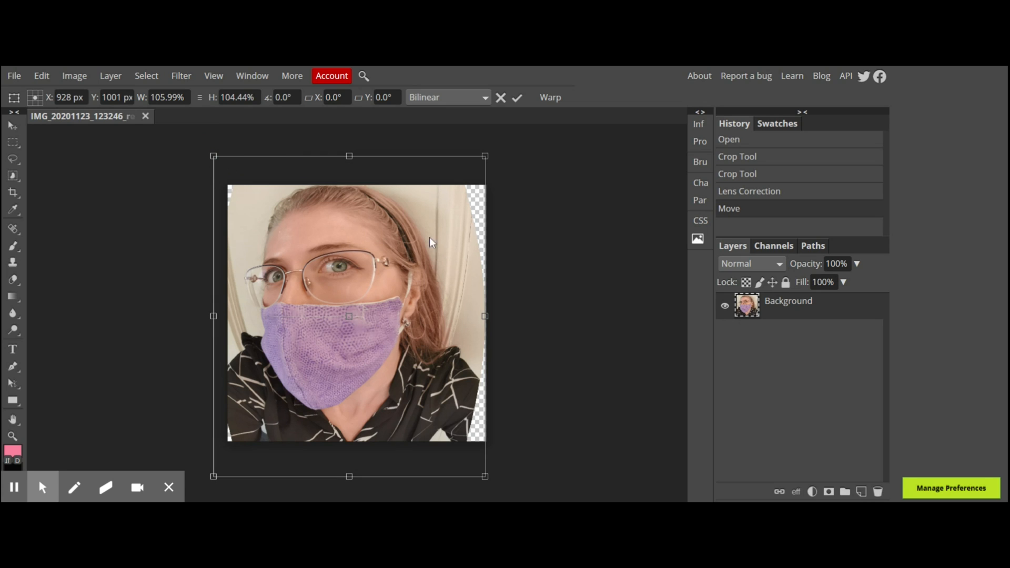
pyautogui.click(520, 100)
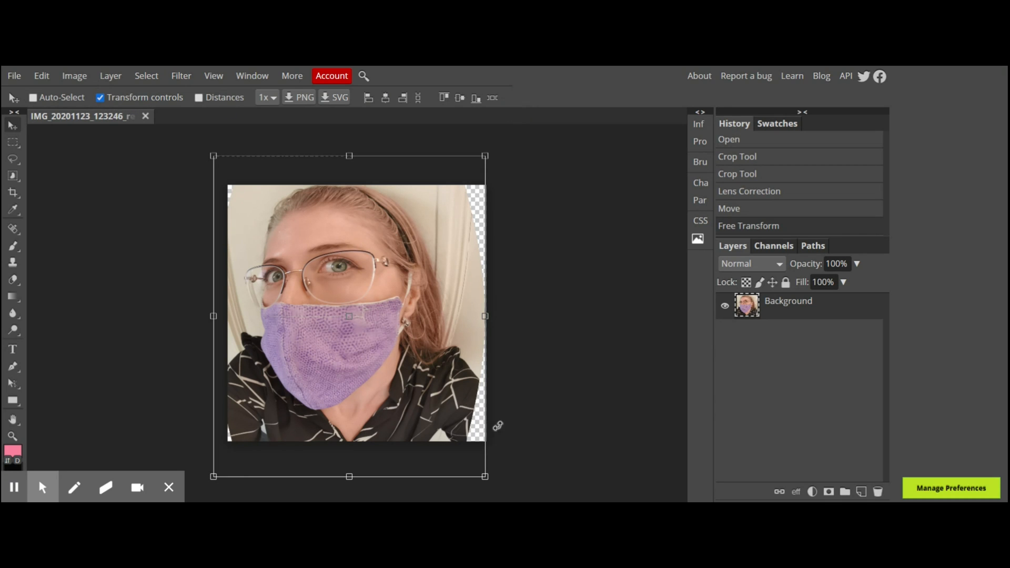
# Free-transform the photo layer to about 97.7% width and 100.5% height, repositioning it to fill the canvas.
pyautogui.moveTo(484, 476); pyautogui.dragTo(508, 501)
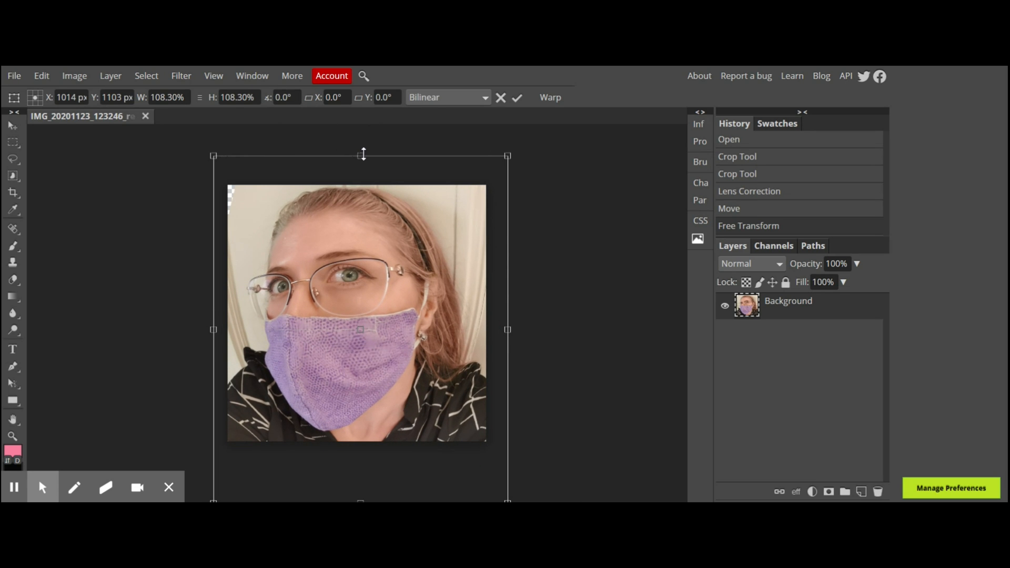
pyautogui.moveTo(361, 155); pyautogui.dragTo(361, 137)
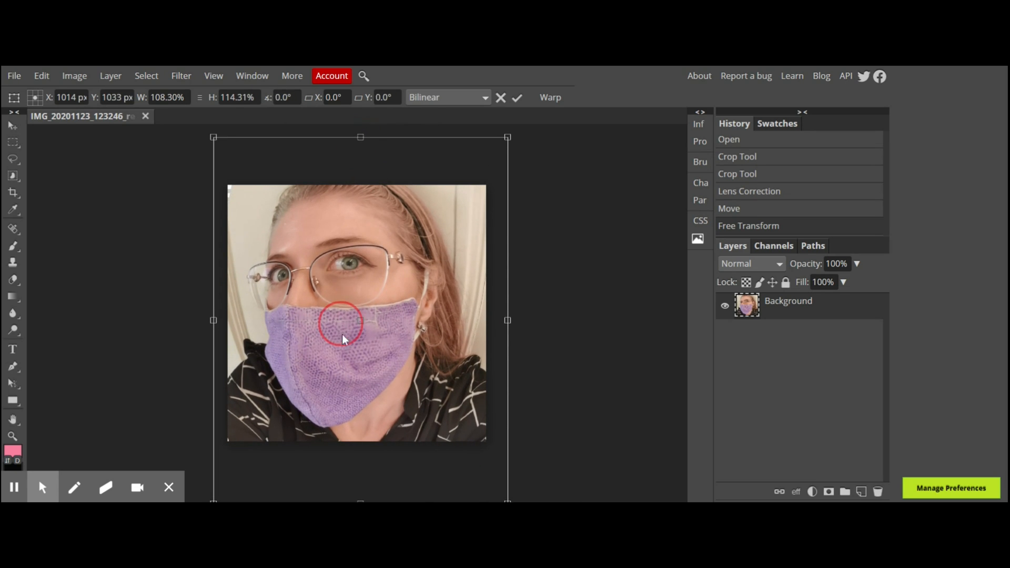
pyautogui.moveTo(342, 333)
pyautogui.mouseDown()
pyautogui.moveTo(343, 346)
pyautogui.moveTo(333, 338)
pyautogui.moveTo(343, 383)
pyautogui.moveTo(336, 377)
pyautogui.mouseUp()
pyautogui.moveTo(209, 190); pyautogui.dragTo(238, 234)
pyautogui.moveTo(347, 309); pyautogui.dragTo(329, 241)
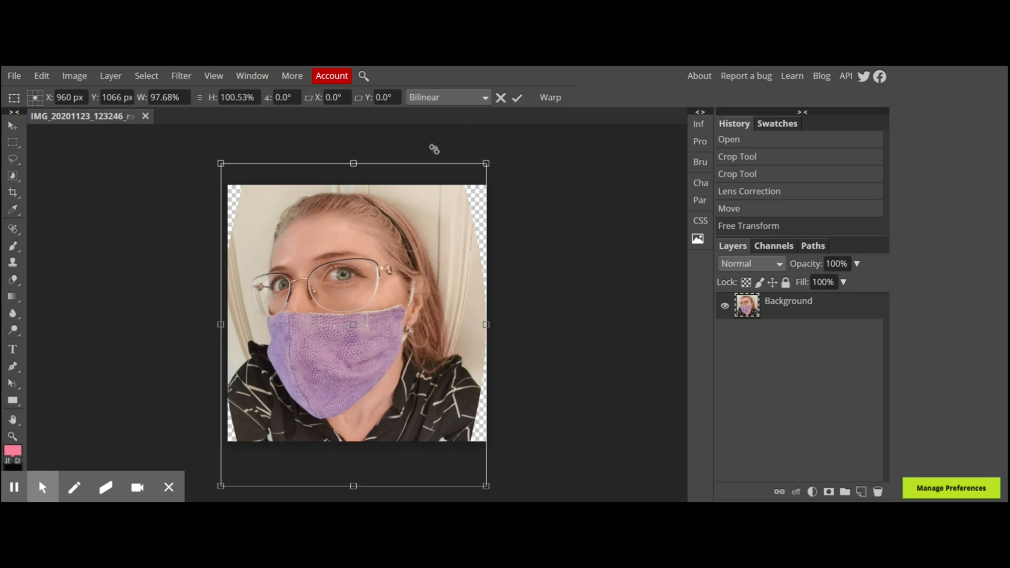
pyautogui.click(516, 99)
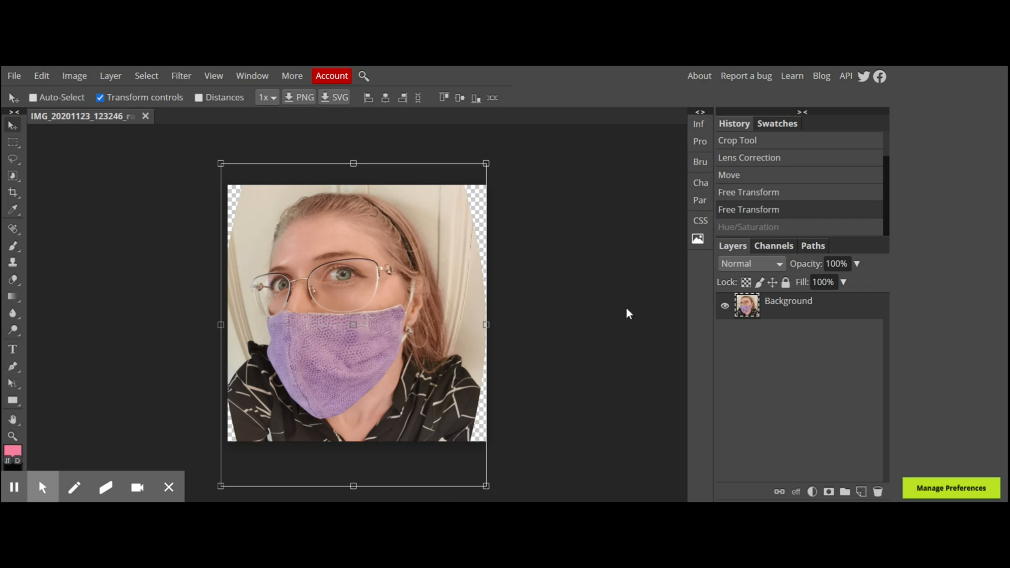
# Add a new layer and set the foreground color to near-black 0c0b0b.
pyautogui.click(862, 492)
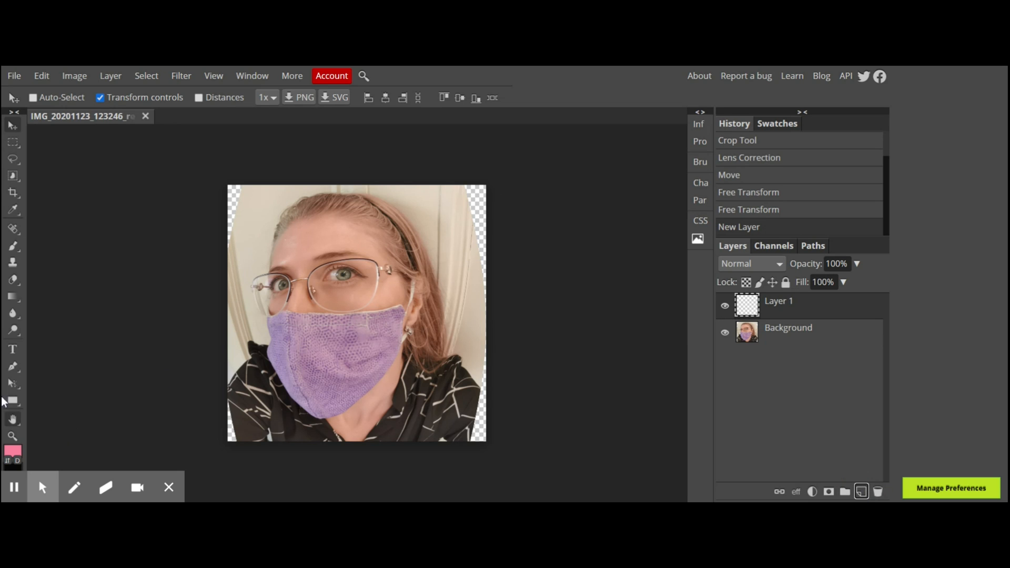
pyautogui.click(14, 453)
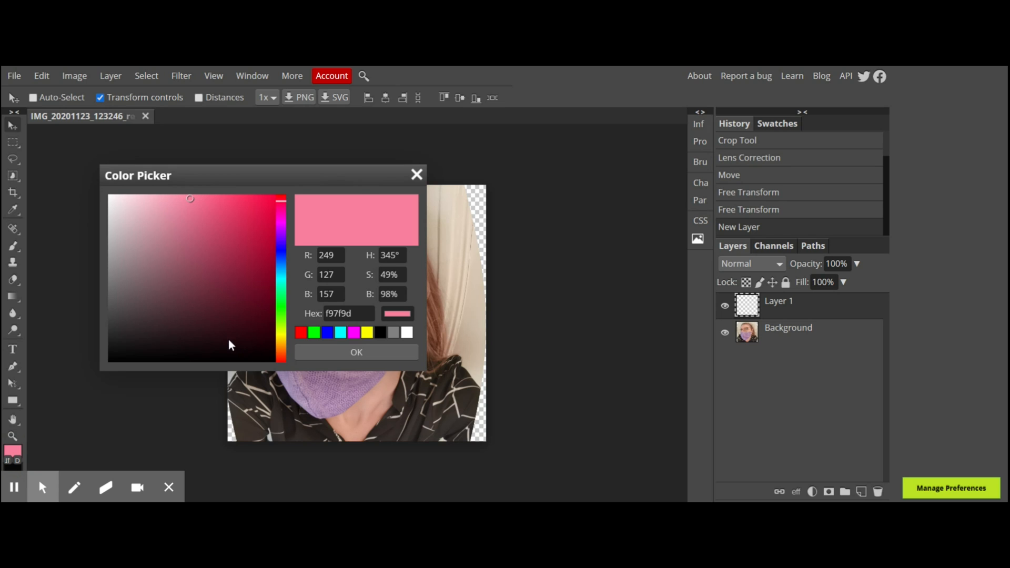
pyautogui.click(114, 355)
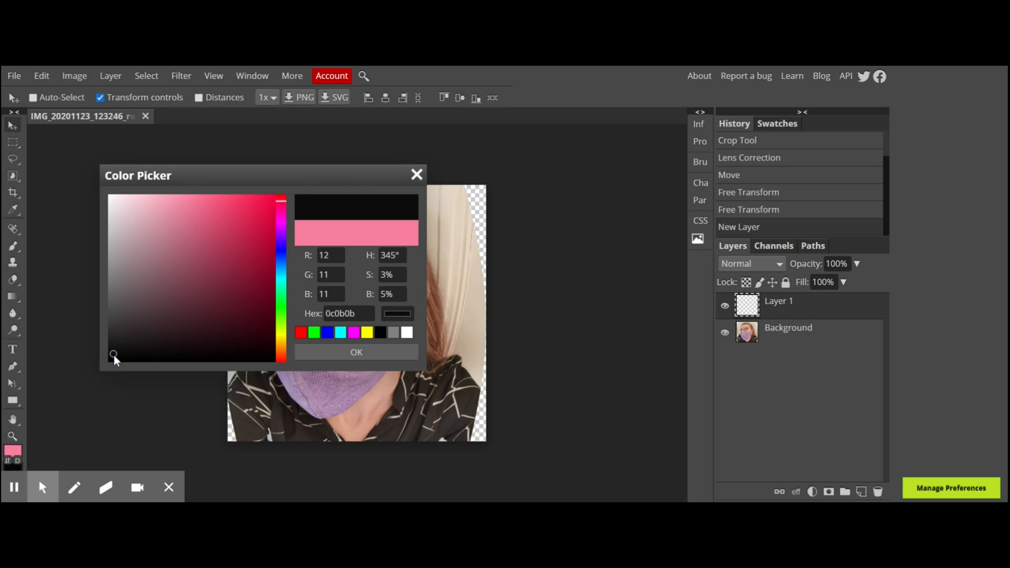
pyautogui.click(356, 352)
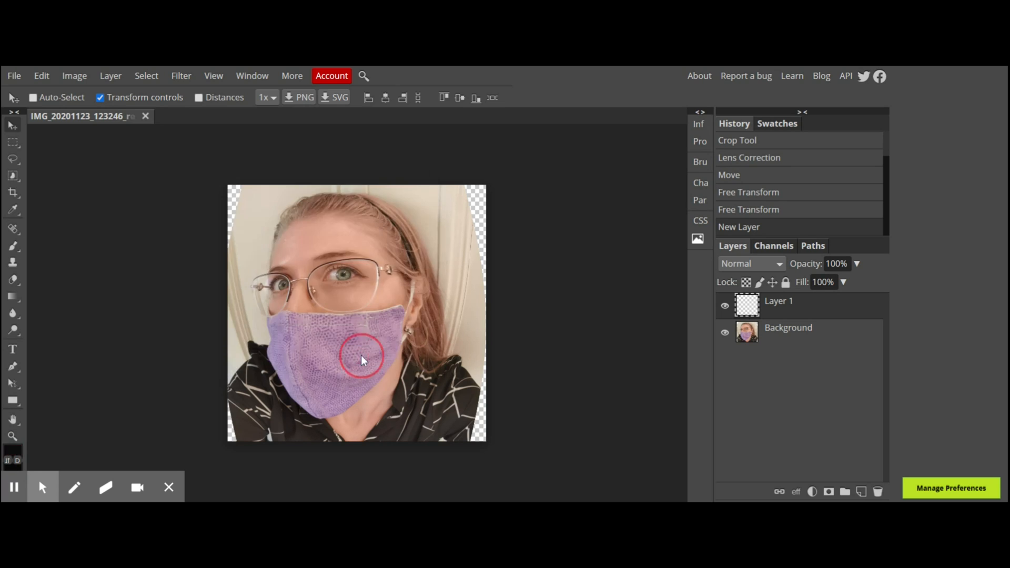
# Paint a dark vignette around the photo's edges on the new layer with a soft round brush about 700 px wide.
pyautogui.click(18, 245)
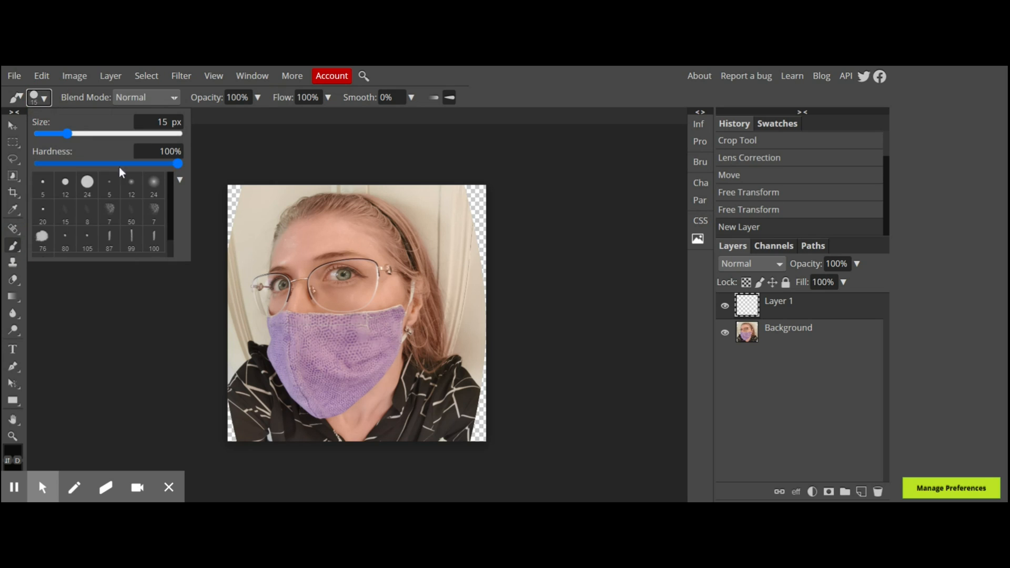
pyautogui.click(154, 185)
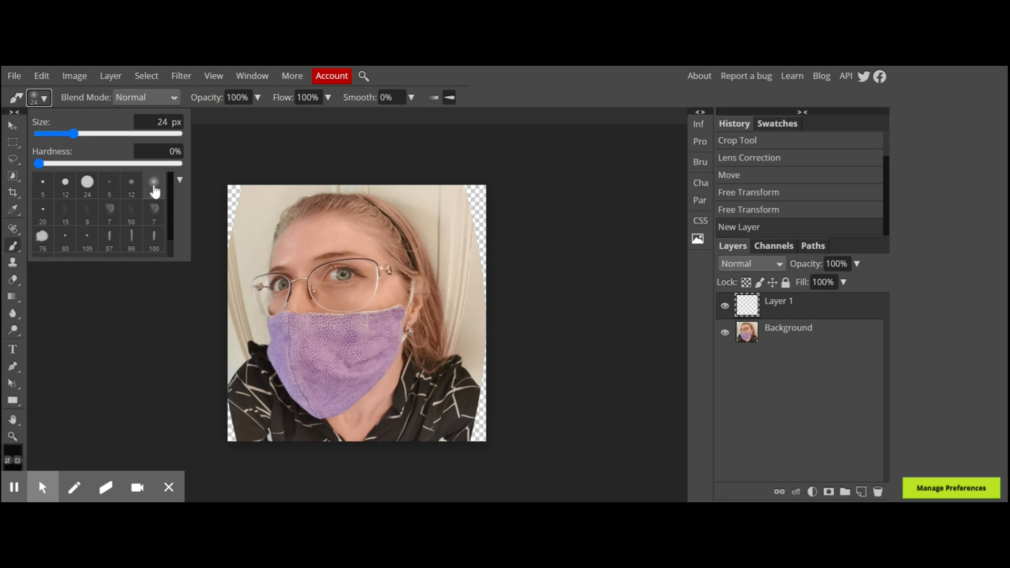
pyautogui.click(243, 151)
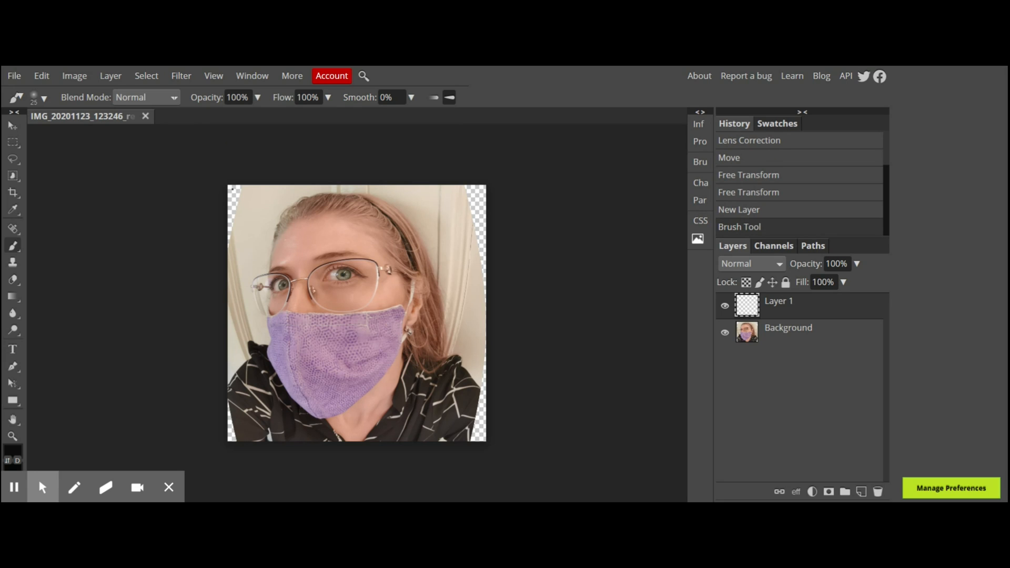
pyautogui.press(']')
pyautogui.press(']')
pyautogui.press(']')
pyautogui.press(']')
pyautogui.press(']')
pyautogui.press('[')
pyautogui.press('[')
pyautogui.press('[')
pyautogui.moveTo(253, 176)
pyautogui.mouseDown()
pyautogui.moveTo(207, 221)
pyautogui.moveTo(200, 250)
pyautogui.moveTo(259, 164)
pyautogui.moveTo(334, 147)
pyautogui.moveTo(370, 154)
pyautogui.moveTo(424, 166)
pyautogui.moveTo(473, 207)
pyautogui.moveTo(491, 237)
pyautogui.moveTo(500, 305)
pyautogui.moveTo(502, 214)
pyautogui.moveTo(463, 131)
pyautogui.moveTo(521, 274)
pyautogui.moveTo(460, 185)
pyautogui.moveTo(395, 162)
pyautogui.moveTo(316, 156)
pyautogui.moveTo(233, 197)
pyautogui.moveTo(205, 247)
pyautogui.moveTo(195, 330)
pyautogui.moveTo(203, 377)
pyautogui.moveTo(245, 436)
pyautogui.moveTo(323, 463)
pyautogui.moveTo(253, 440)
pyautogui.moveTo(220, 401)
pyautogui.moveTo(200, 331)
pyautogui.moveTo(201, 246)
pyautogui.mouseUp()
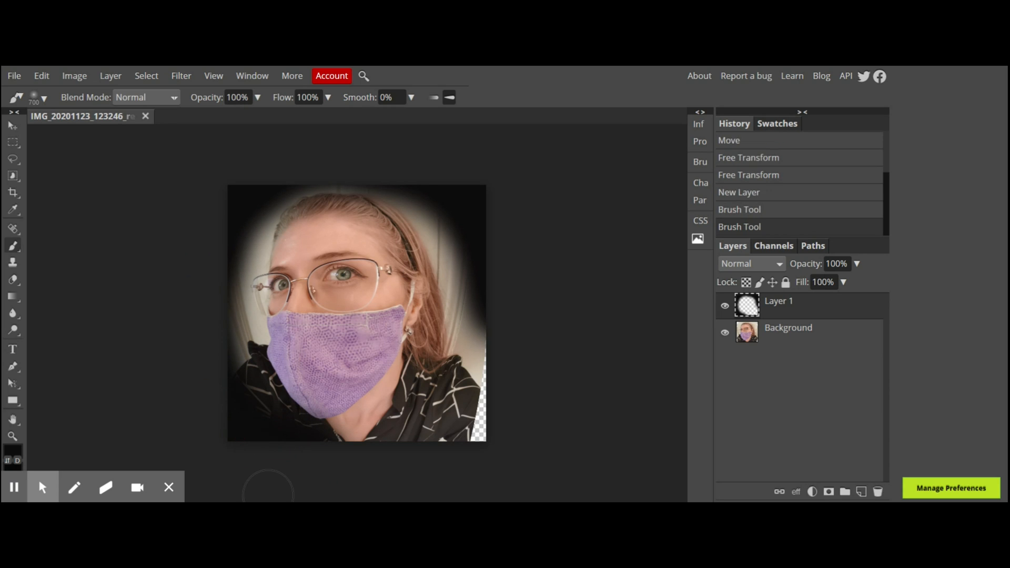
# Paint two more strokes along the edges and undo each one.
pyautogui.moveTo(515, 323)
pyautogui.mouseDown()
pyautogui.moveTo(494, 379)
pyautogui.moveTo(497, 329)
pyautogui.moveTo(469, 402)
pyautogui.moveTo(406, 455)
pyautogui.moveTo(500, 432)
pyautogui.mouseUp()
pyautogui.hotkey('ctrl', 'z')
pyautogui.moveTo(197, 338); pyautogui.dragTo(209, 390)
pyautogui.hotkey('ctrl', 'z')
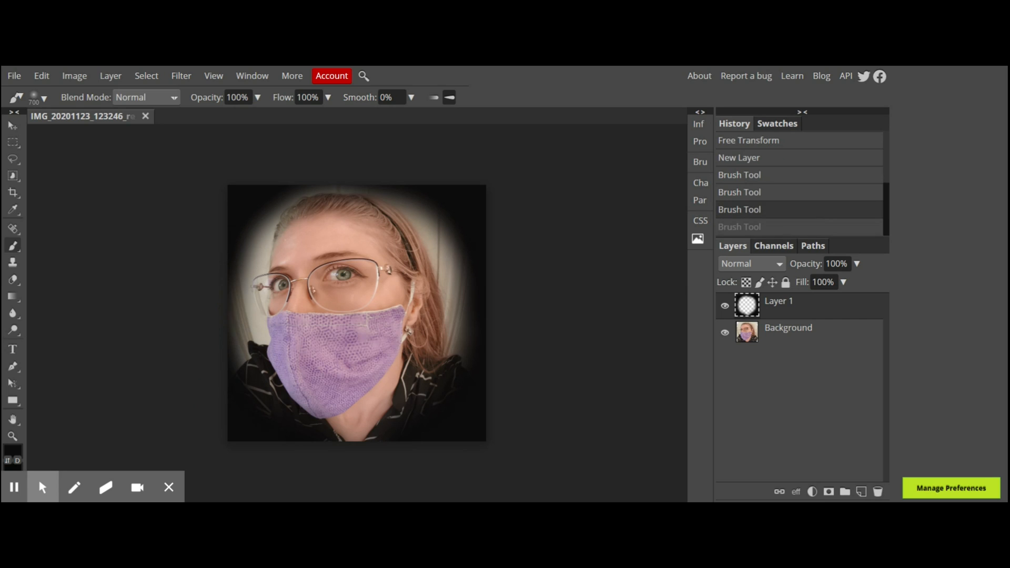
# Lower the vignette layer's opacity to about 94%.
pyautogui.click(857, 264)
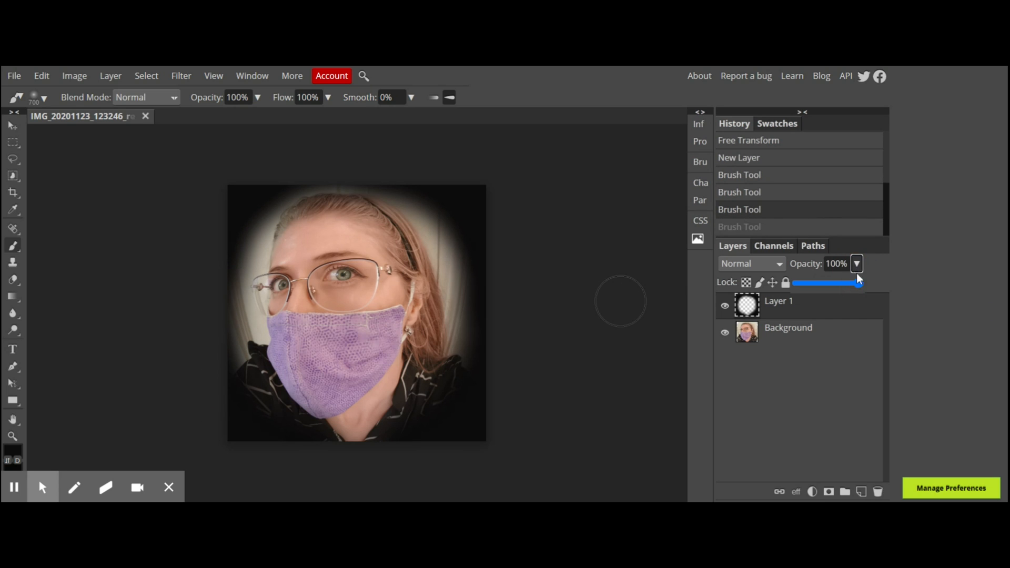
pyautogui.moveTo(859, 289); pyautogui.dragTo(850, 289)
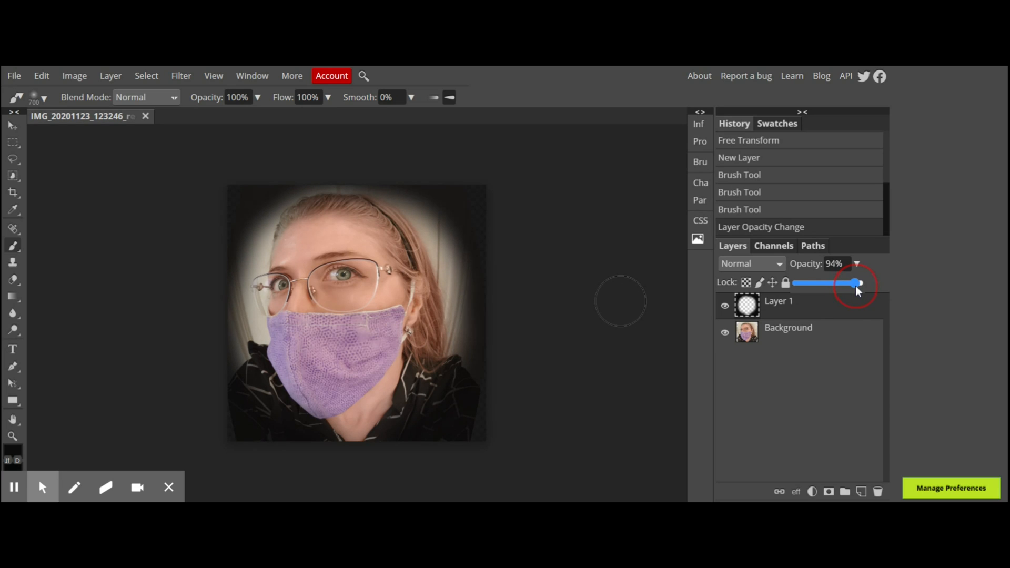
pyautogui.moveTo(857, 286); pyautogui.dragTo(856, 286)
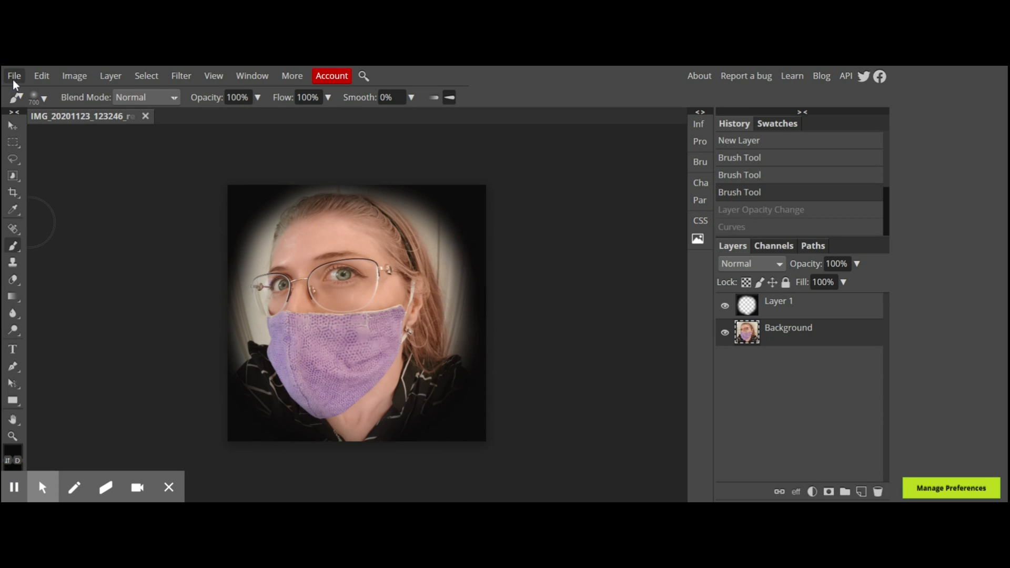
# Export the image as a JPG.
pyautogui.click(13, 80)
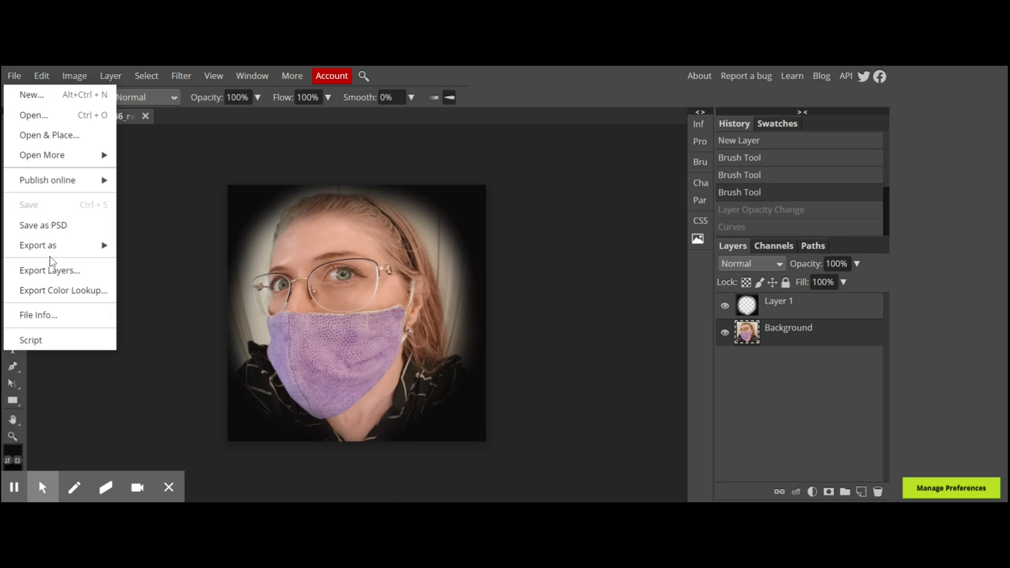
pyautogui.moveTo(52, 250)
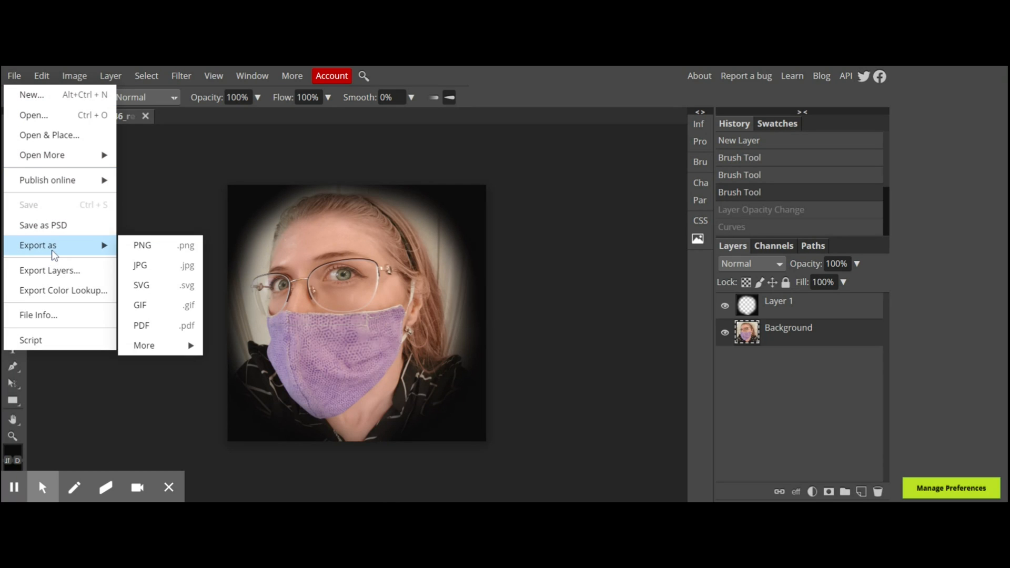
pyautogui.click(152, 269)
pyautogui.click(519, 257)
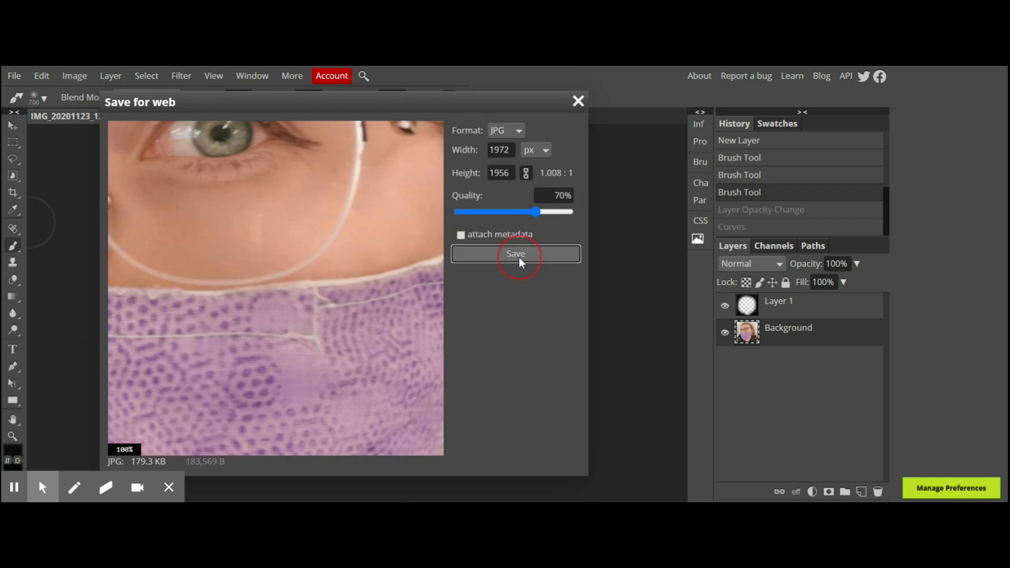